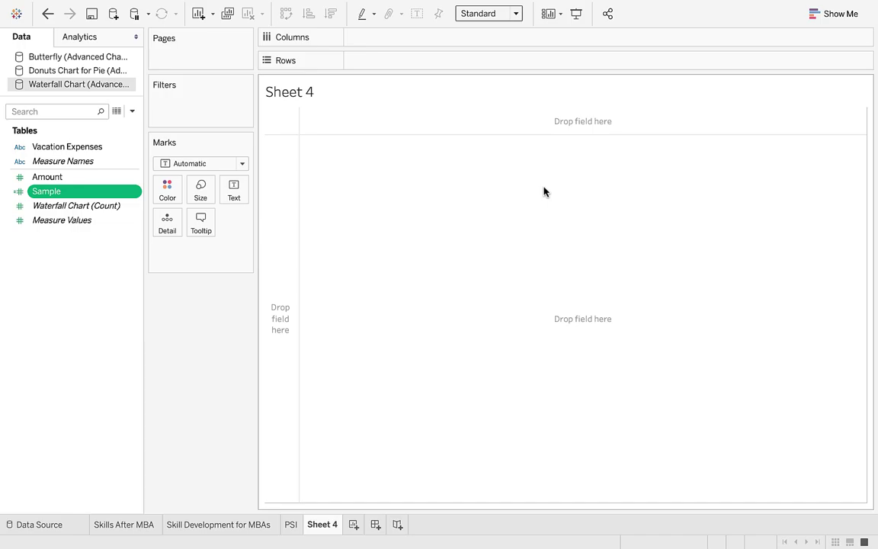
- Switch to Excel's Advanced Charts workbook, showing the Waterfall Chart sheet of vacation expenses
mouse_move(575, 537)
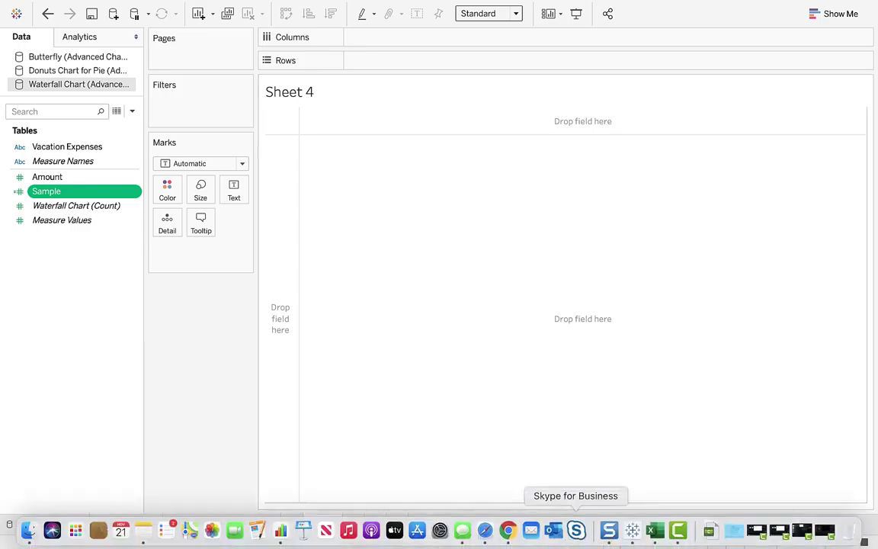
click(660, 538)
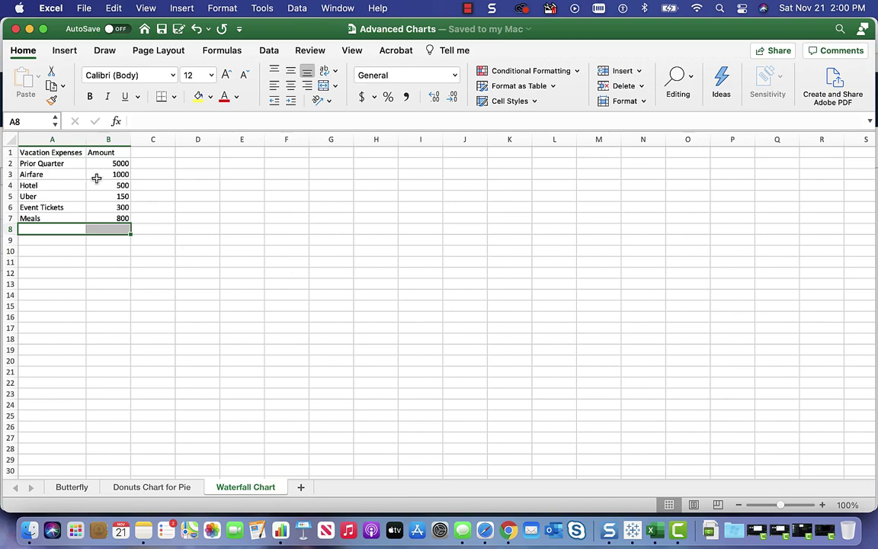
click(49, 153)
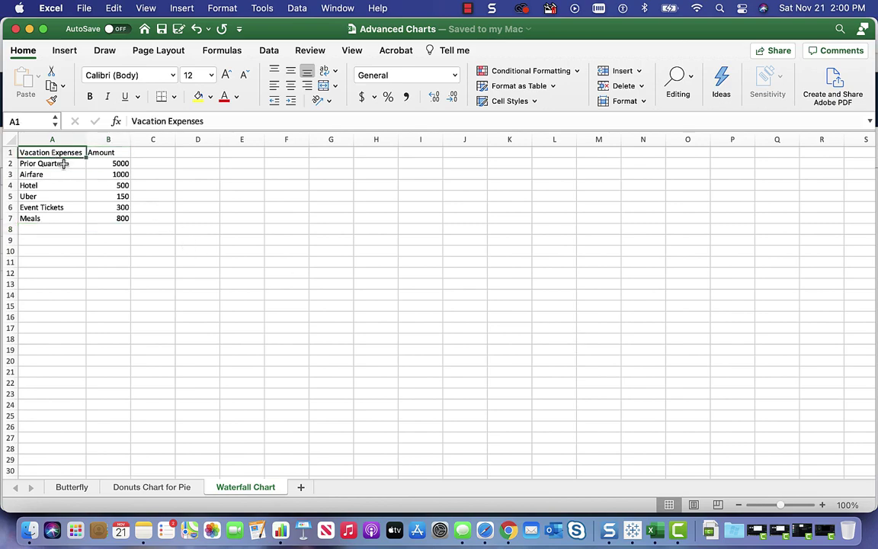
click(65, 163)
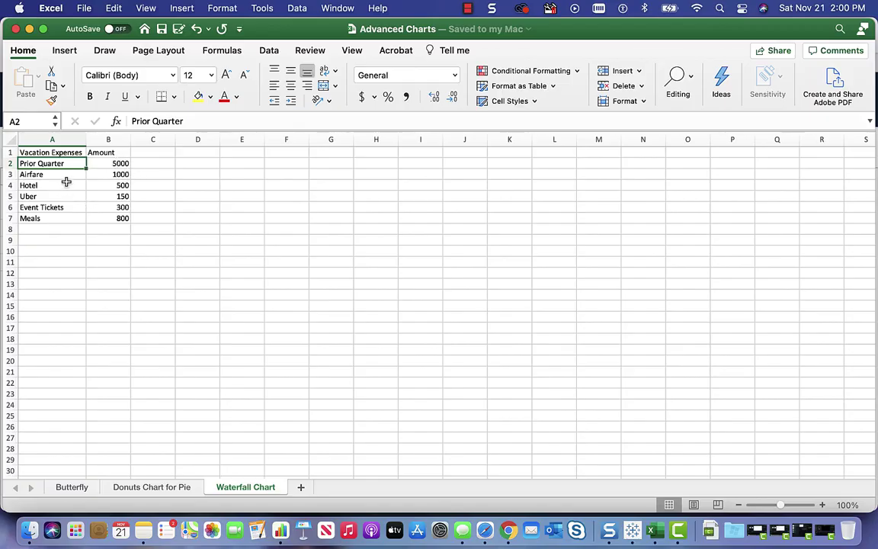
click(65, 178)
click(65, 191)
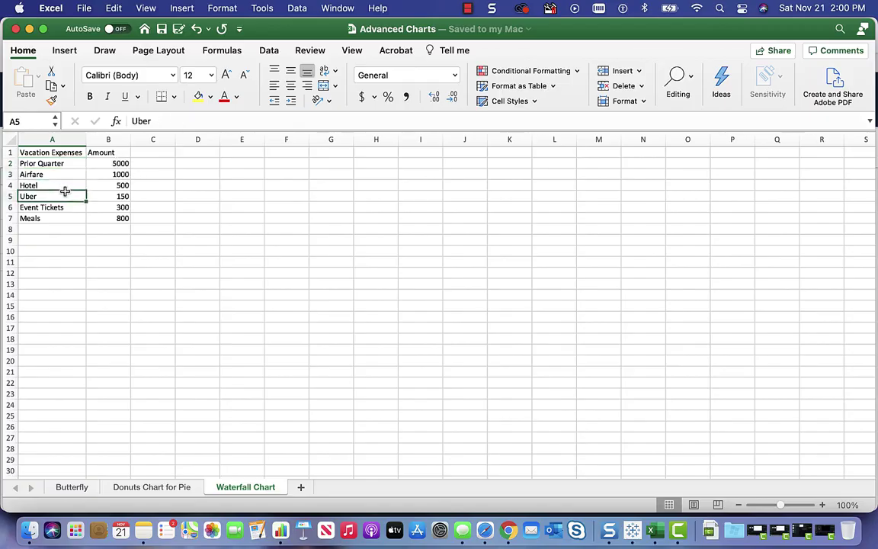
click(71, 208)
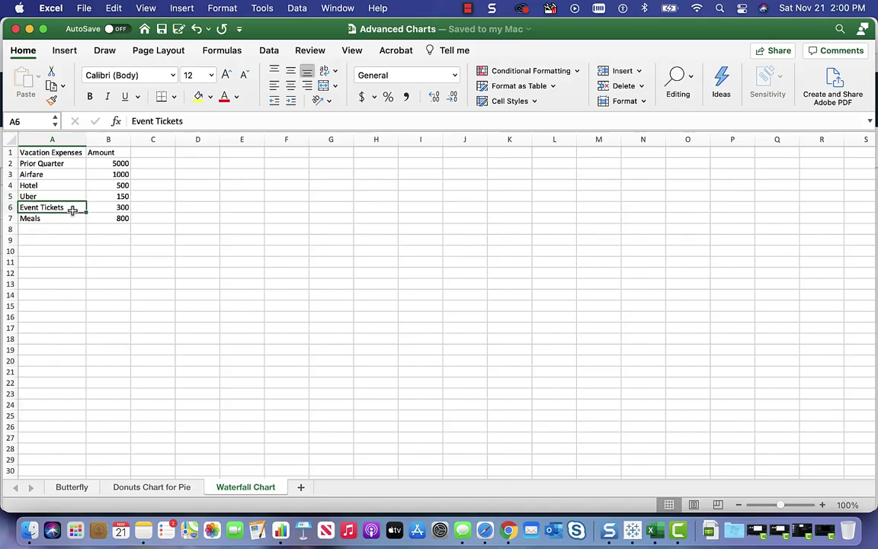
click(75, 226)
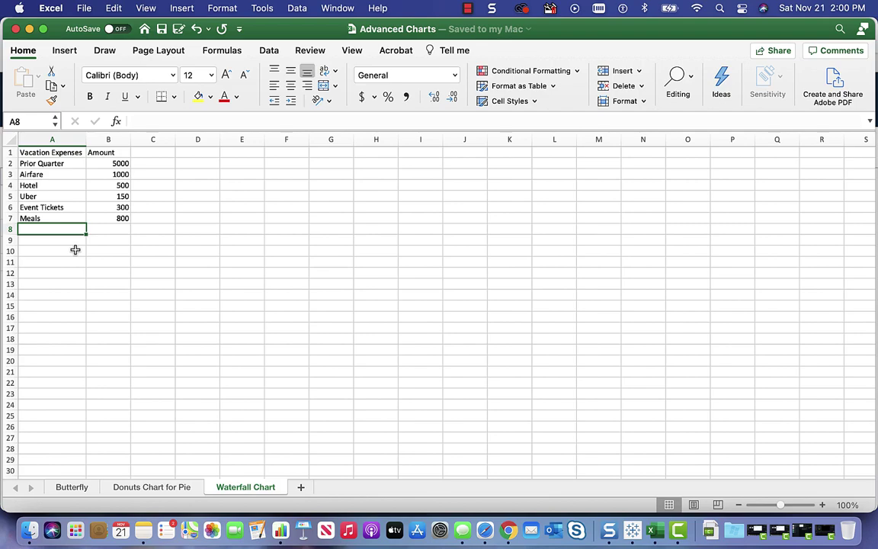
click(61, 174)
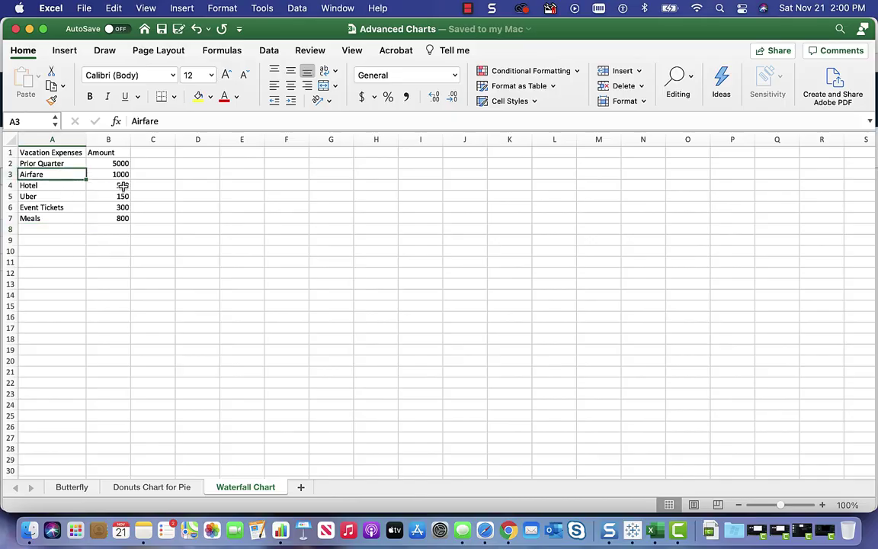
click(60, 192)
click(63, 185)
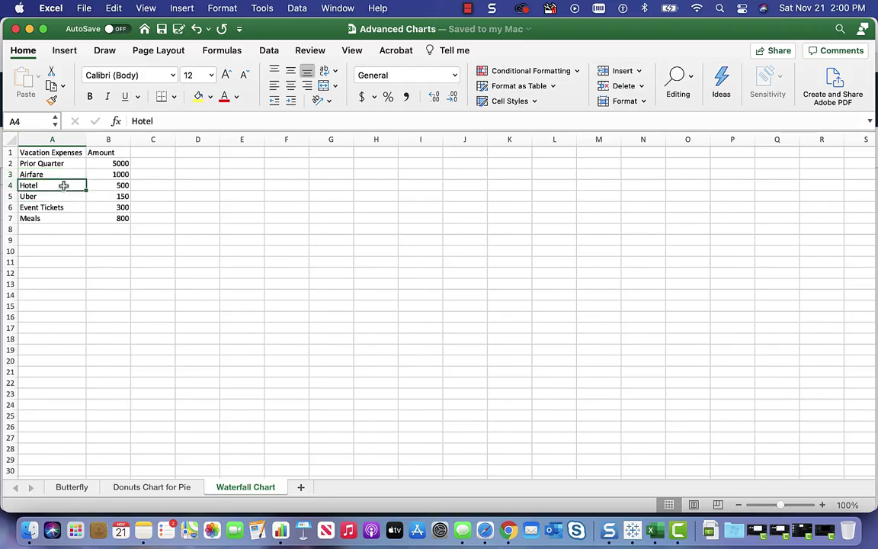
click(64, 204)
click(64, 221)
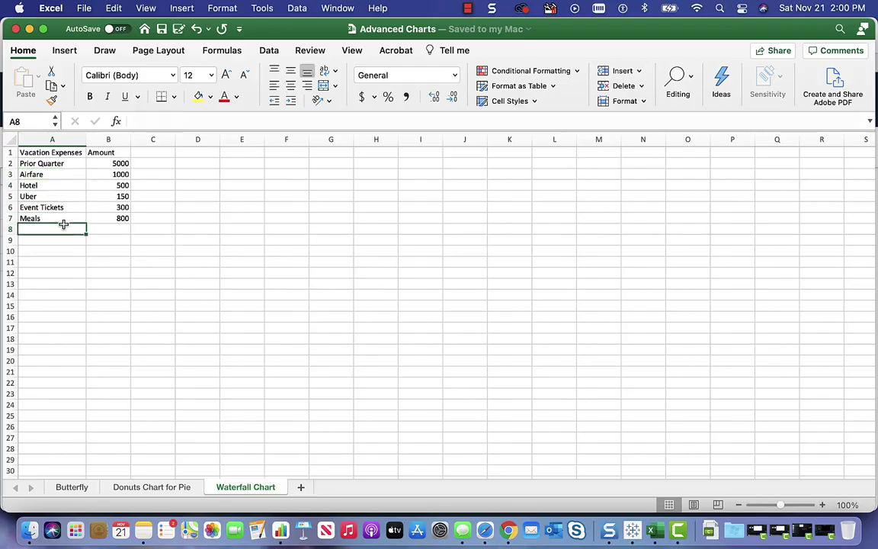
click(66, 231)
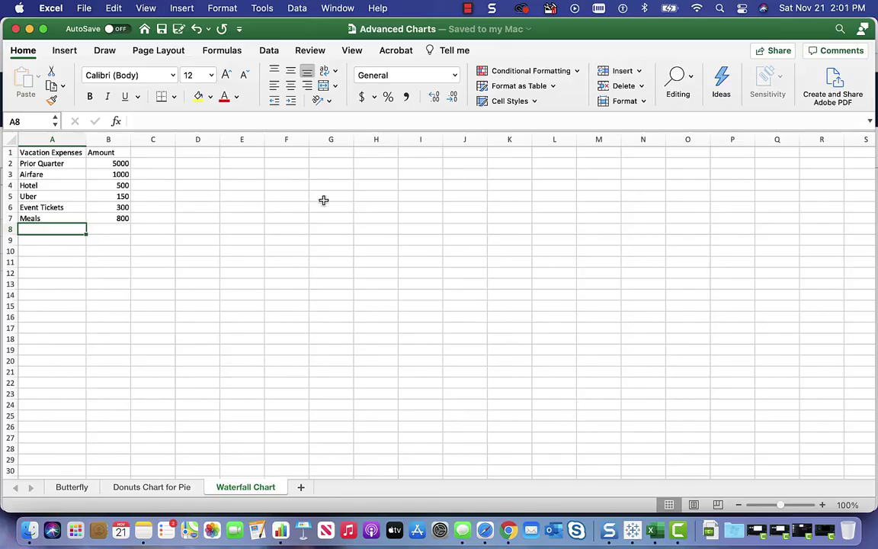
- On Sheet 4, put Vacation Expenses on Columns and SUM(Amount) on Rows as a bar chart
click(633, 533)
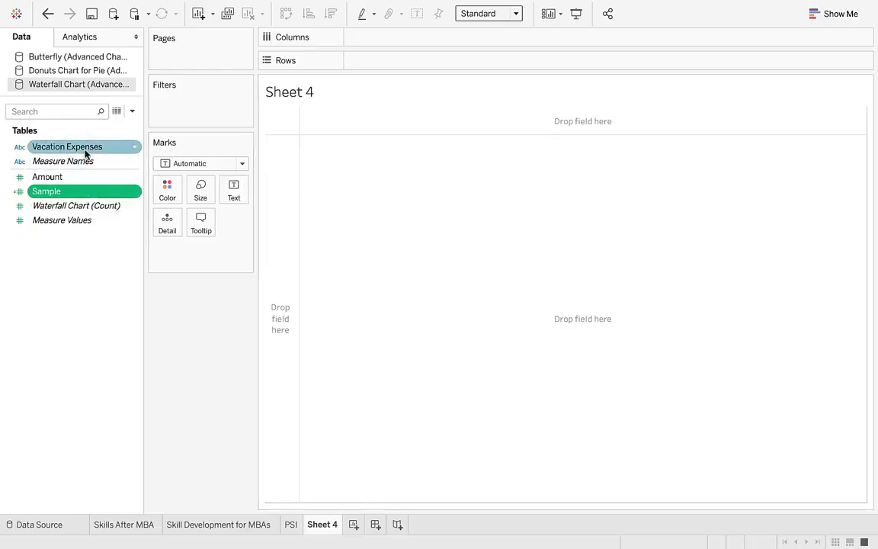
drag(85, 153, 404, 40)
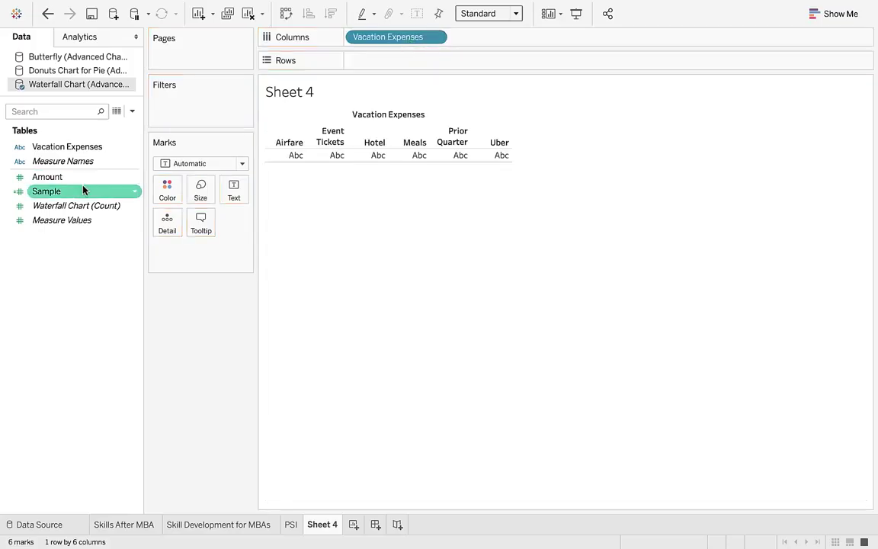
drag(80, 177, 417, 62)
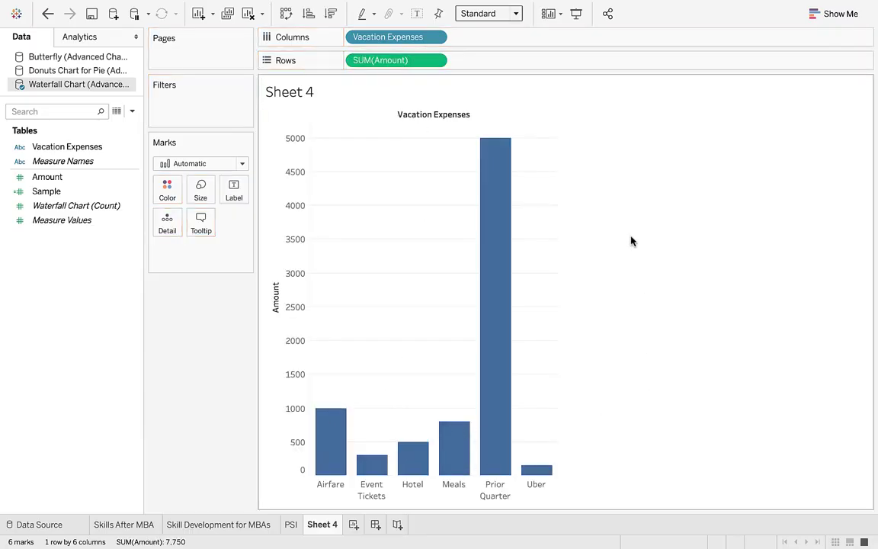
- Apply a Running Total quick table calculation to SUM(Amount), climbing to 7,750 at Uber
click(435, 37)
mouse_move(423, 279)
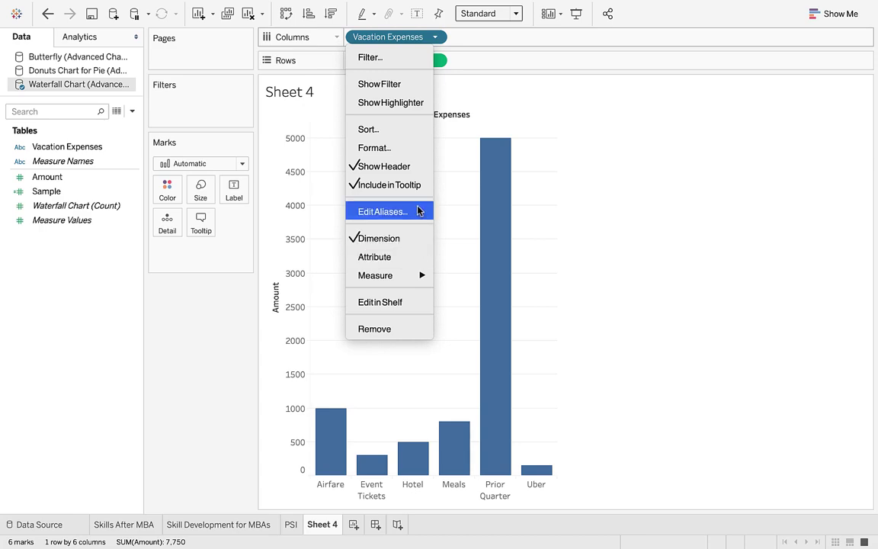
click(594, 144)
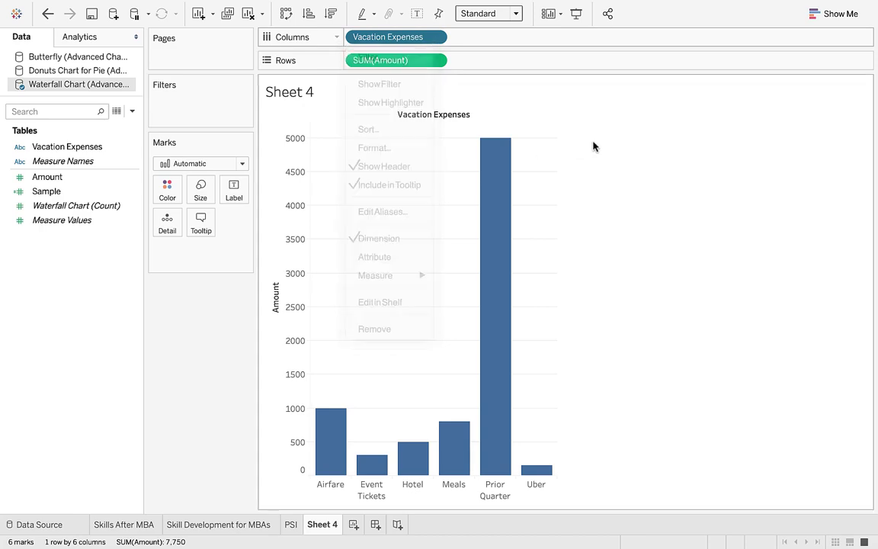
click(436, 62)
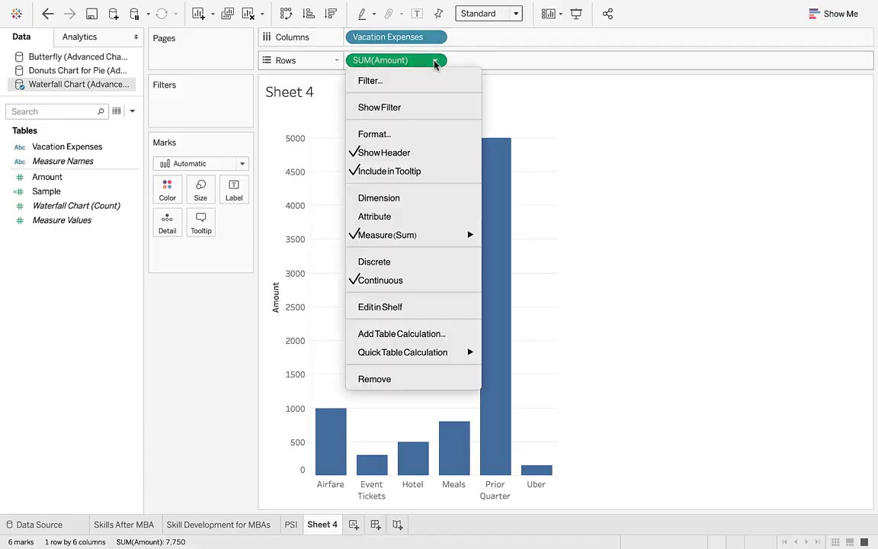
mouse_move(449, 350)
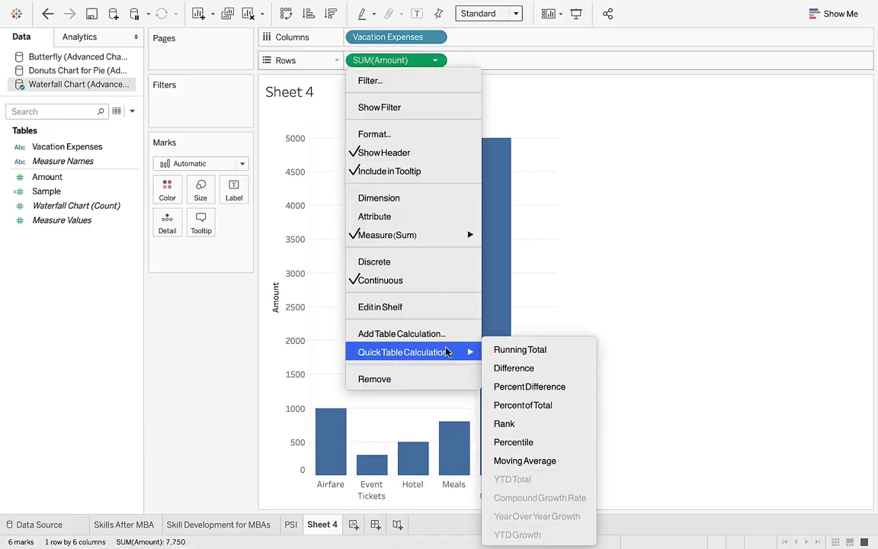
click(515, 349)
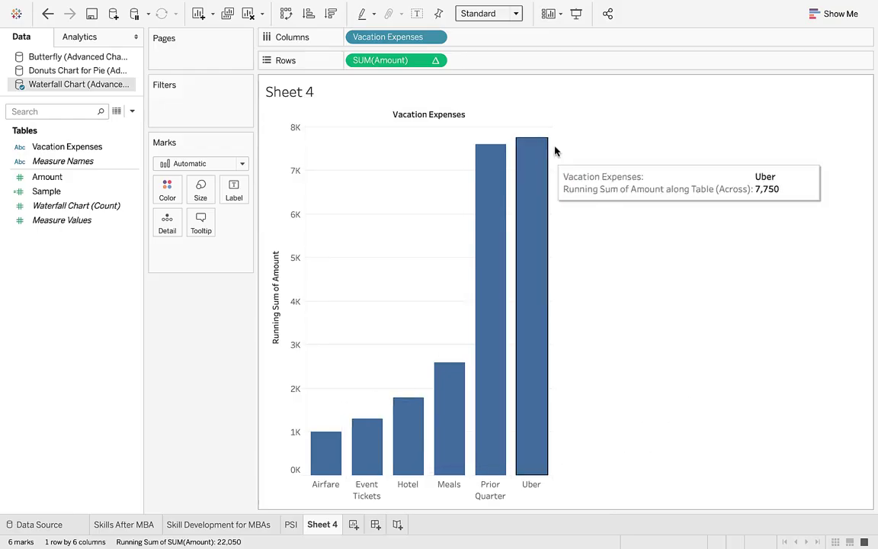
- Change the Marks card type from Automatic to Gantt Bar, leaving the Show Me panel closed
click(239, 165)
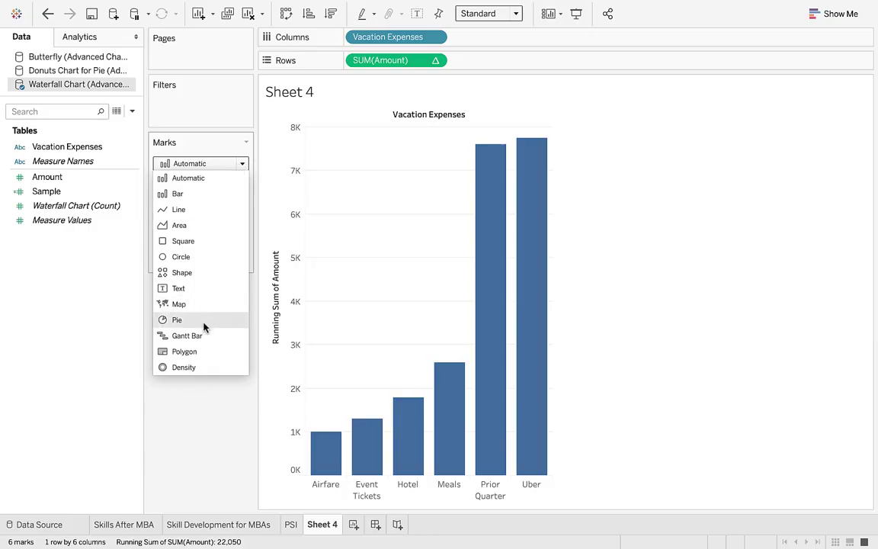
click(278, 166)
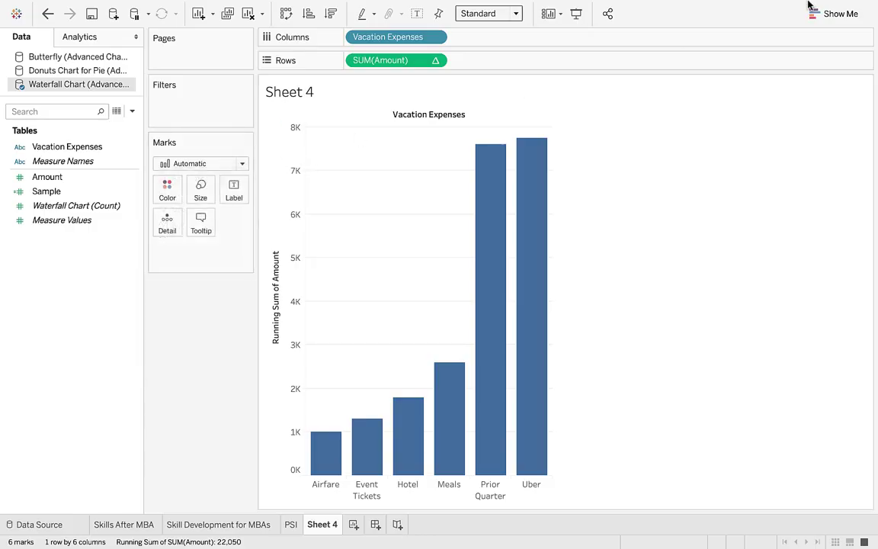
click(837, 13)
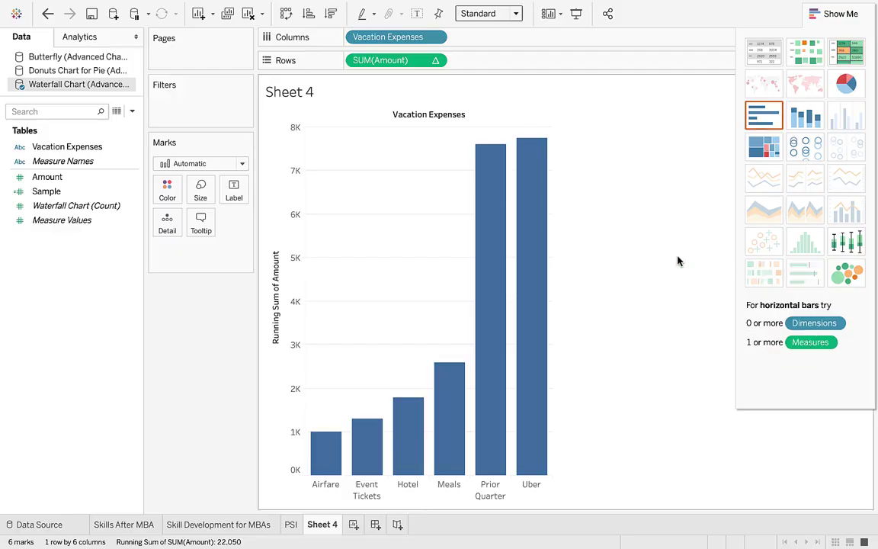
click(241, 164)
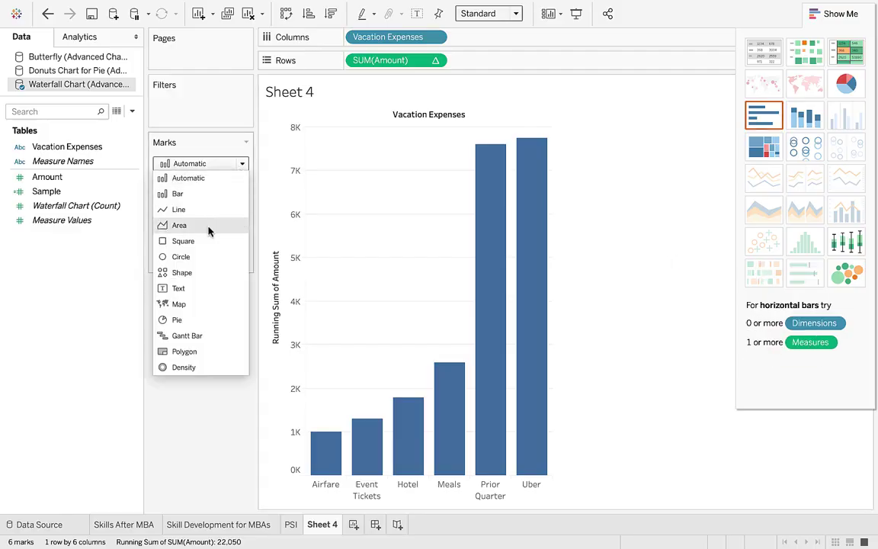
click(199, 336)
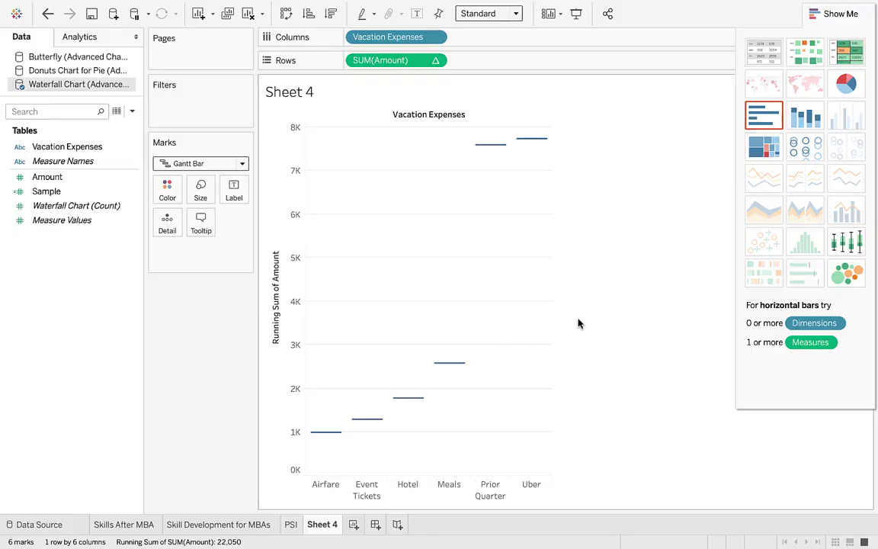
click(842, 13)
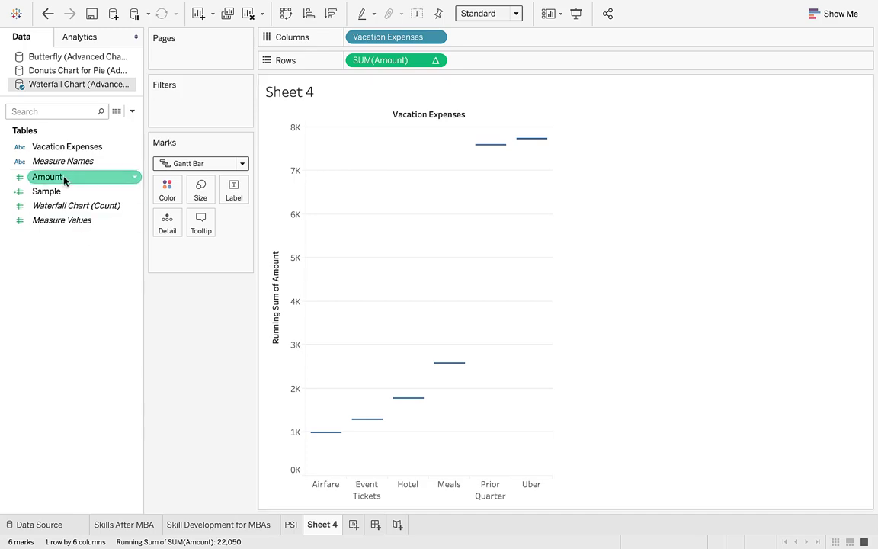
drag(64, 180, 204, 191)
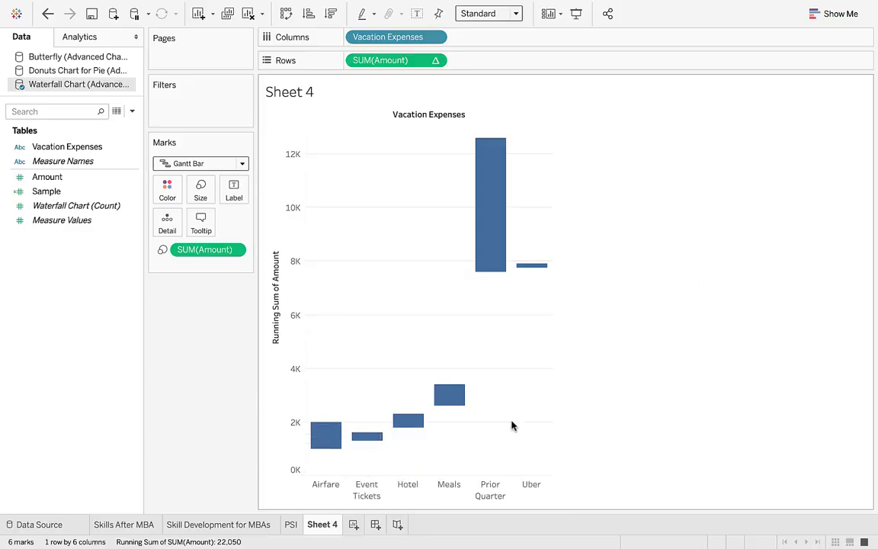
- Sort Vacation Expenses manually with Prior Quarter moved to the top of the order
click(435, 38)
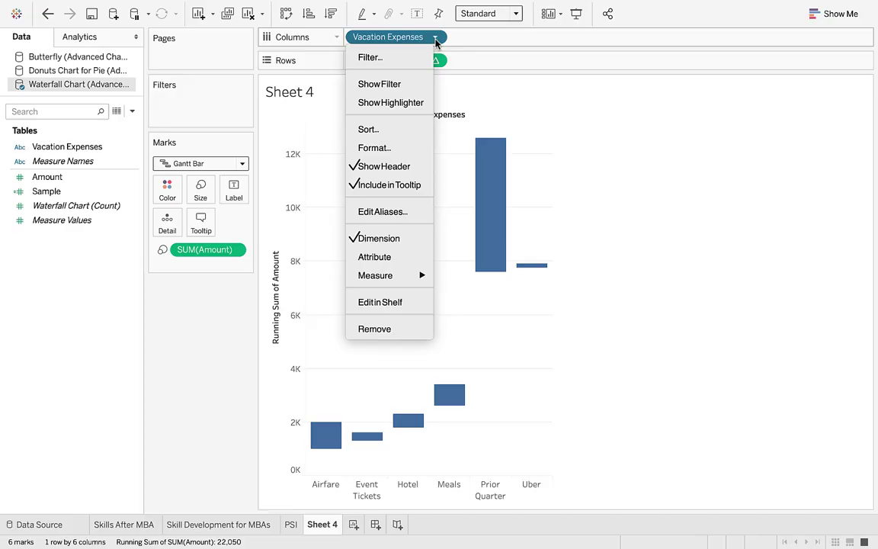
click(405, 131)
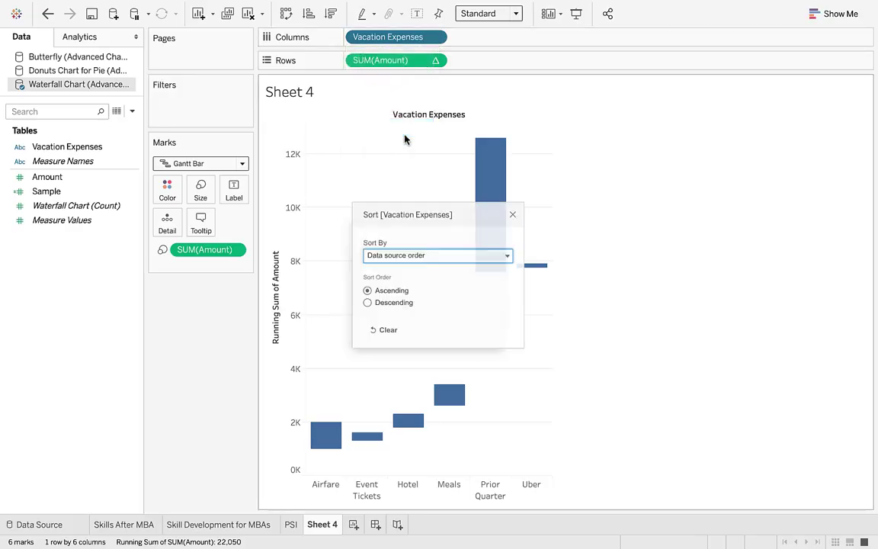
click(422, 253)
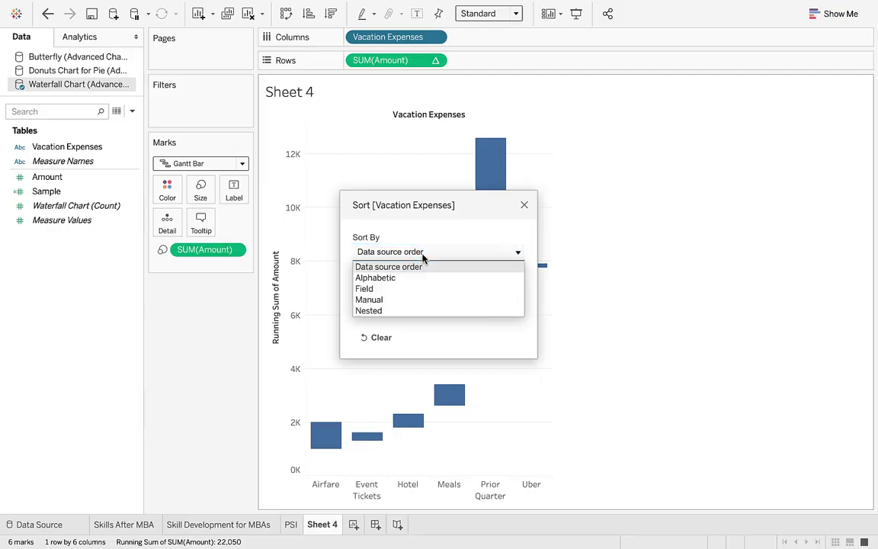
click(398, 300)
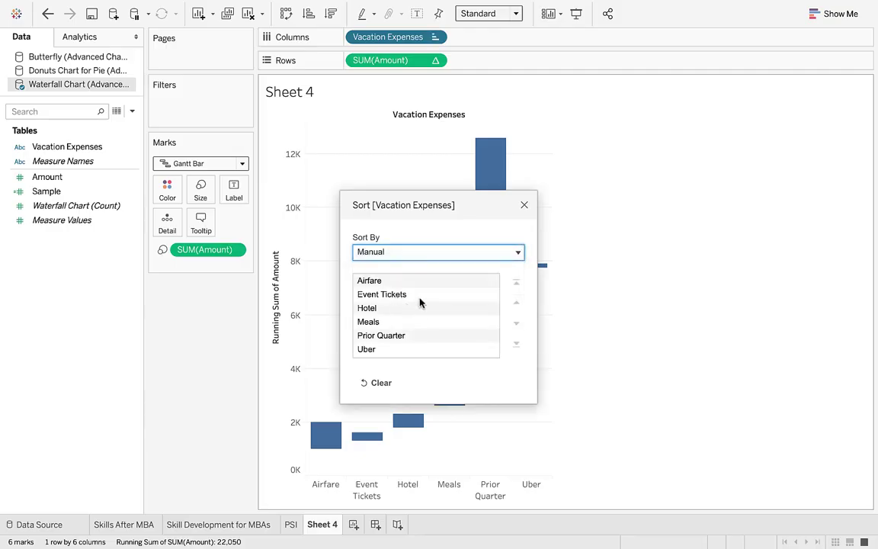
drag(402, 337, 396, 281)
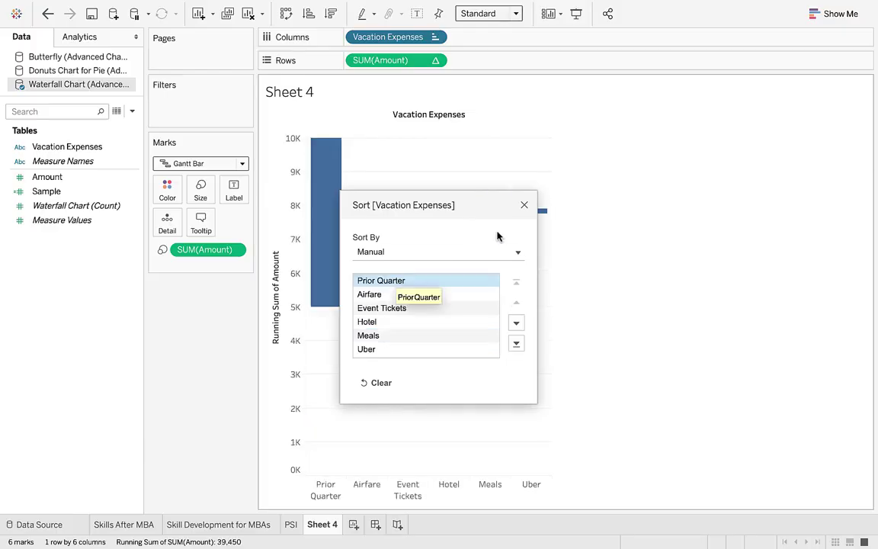
click(524, 207)
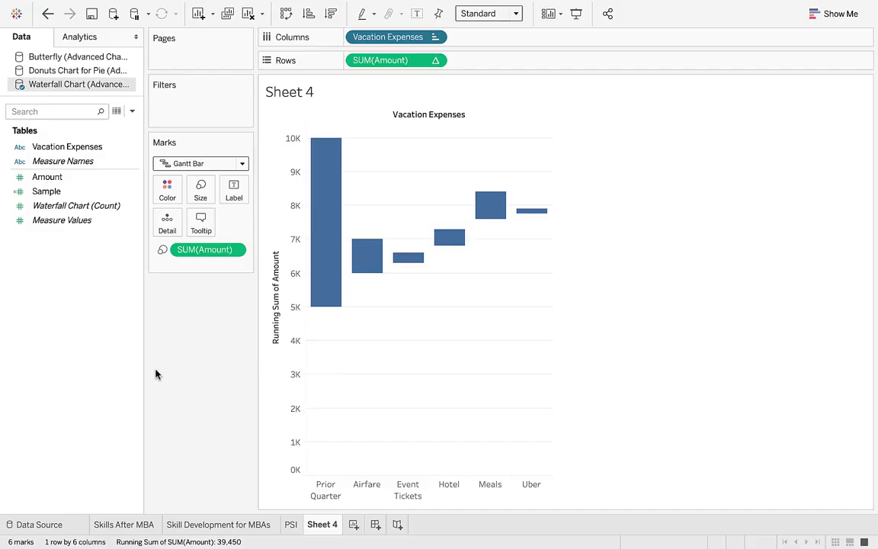
- Create a calculated field named NegAmount with the formula -[Amount]
right_click(88, 298)
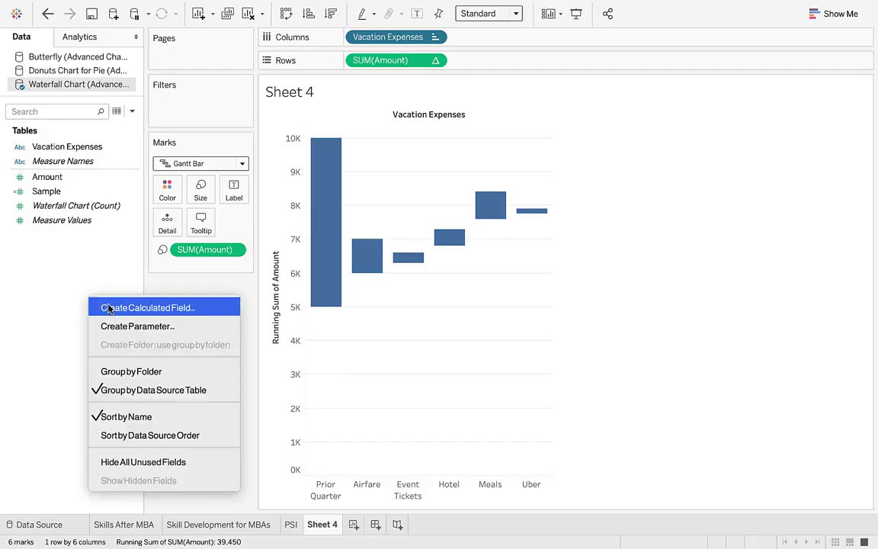
click(105, 307)
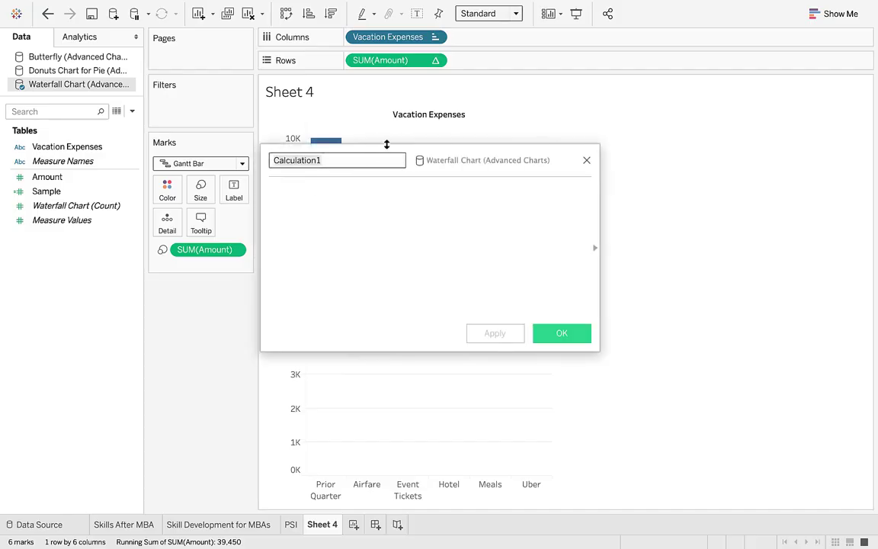
text(NegA)
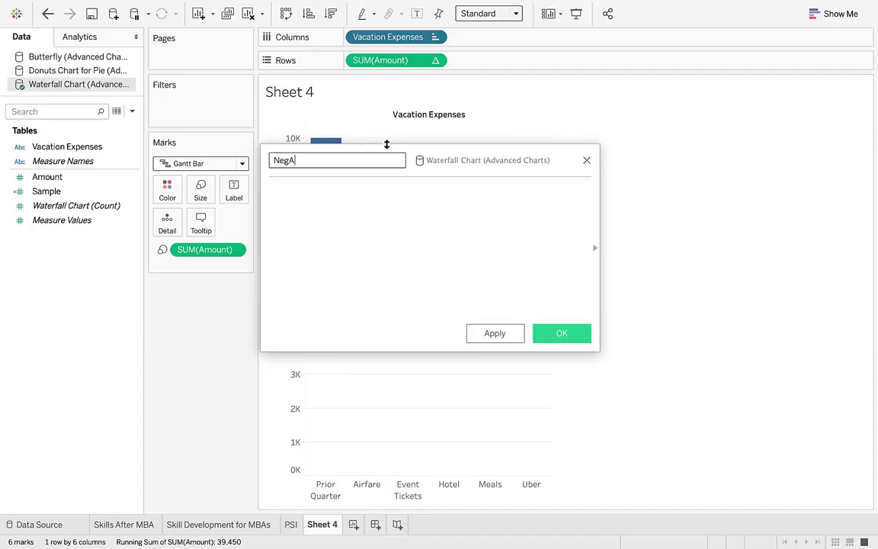
text(mount)
drag(41, 176, 318, 192)
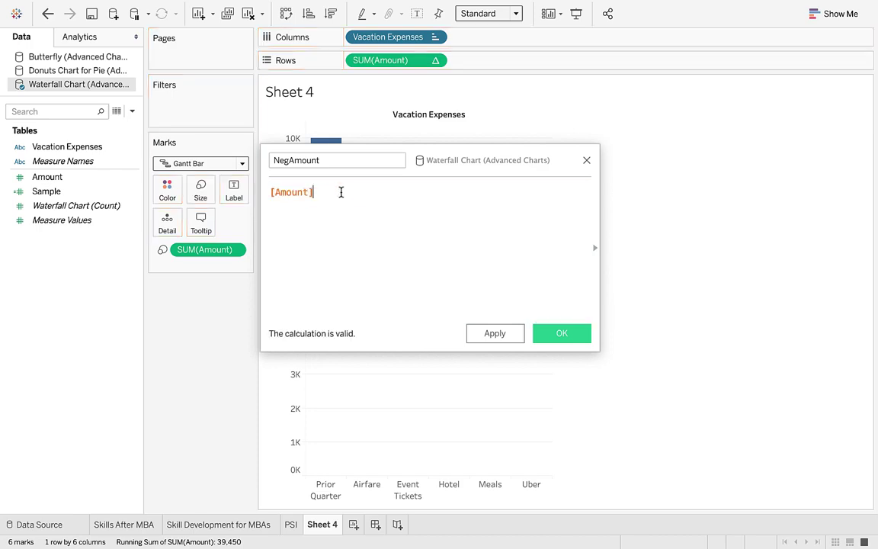
key(Home)
text(-)
click(564, 333)
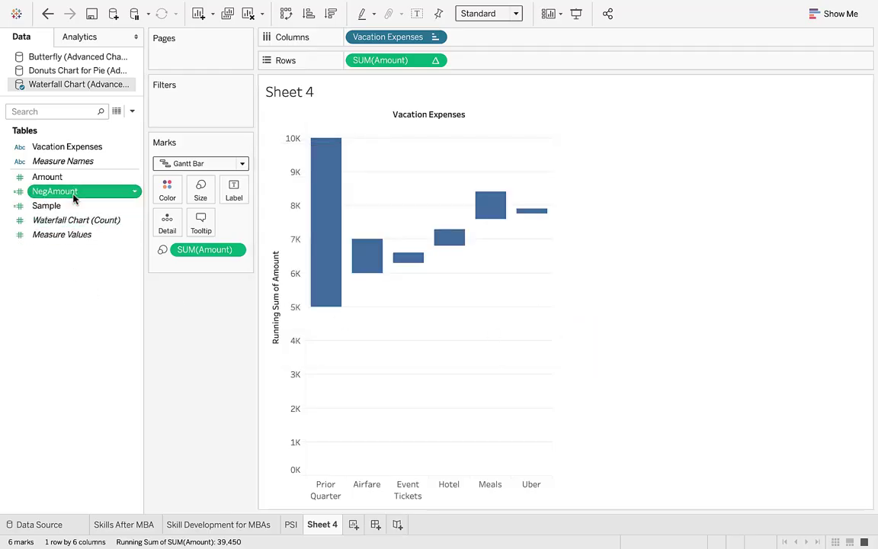
- Put NegAmount on the Size card and rename Sheet 4 to 'Travel Expenses'
drag(74, 197, 201, 191)
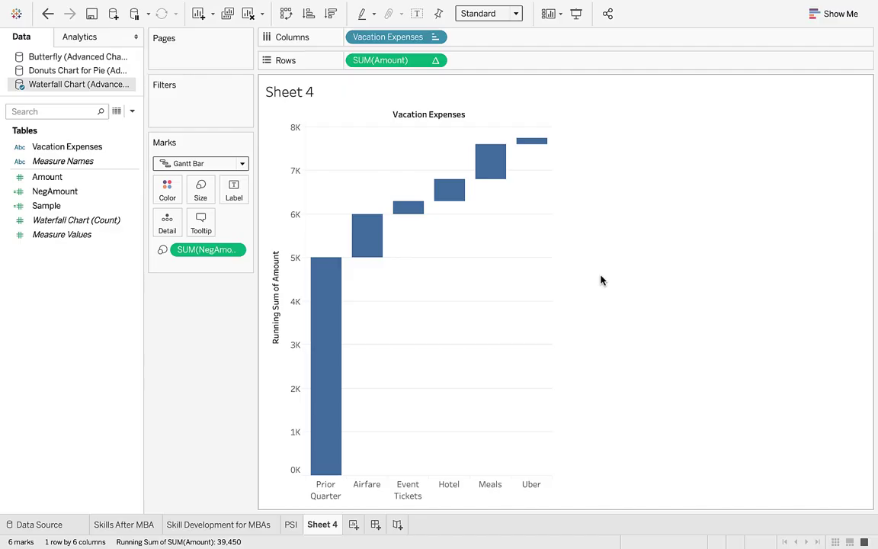
double_click(324, 522)
text(Travel Ex)
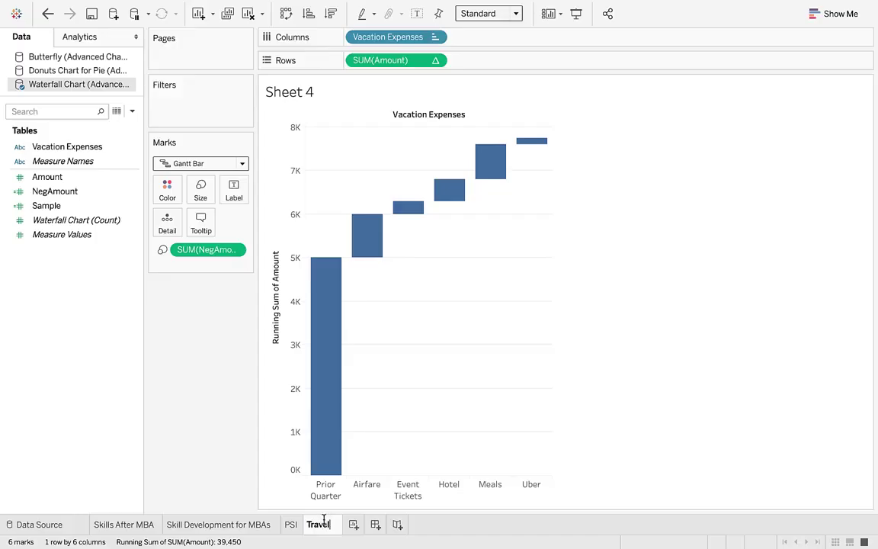
text(penses)
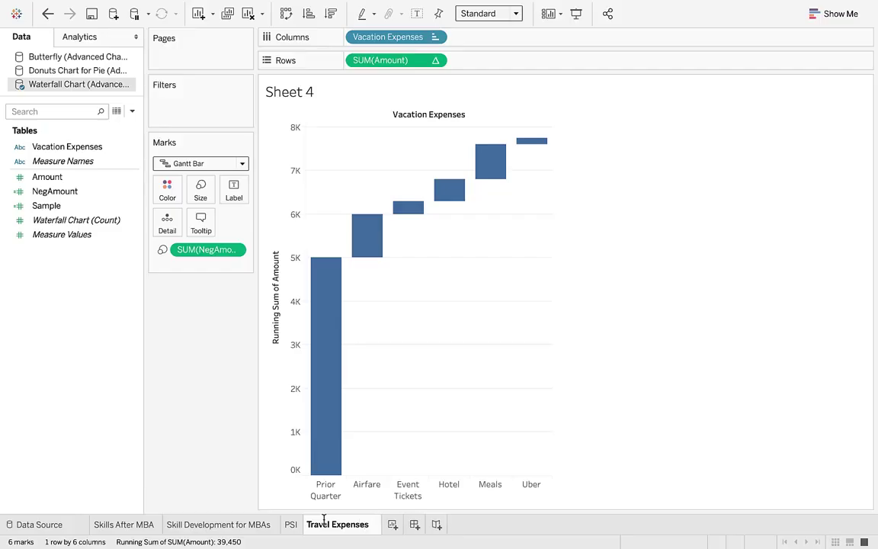
key(Return)
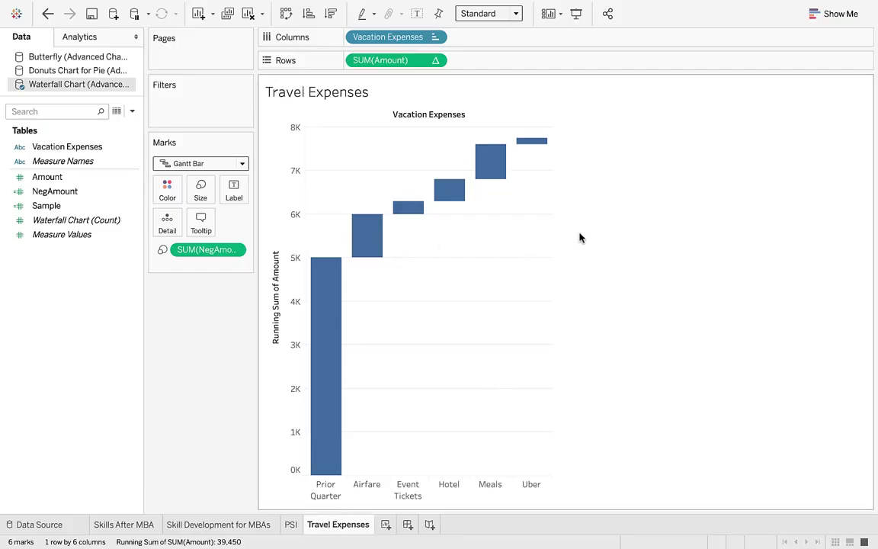
- Turn on Analysis > Totals > Show Row Grand Totals to add a closing Grand Total bar
click(315, 9)
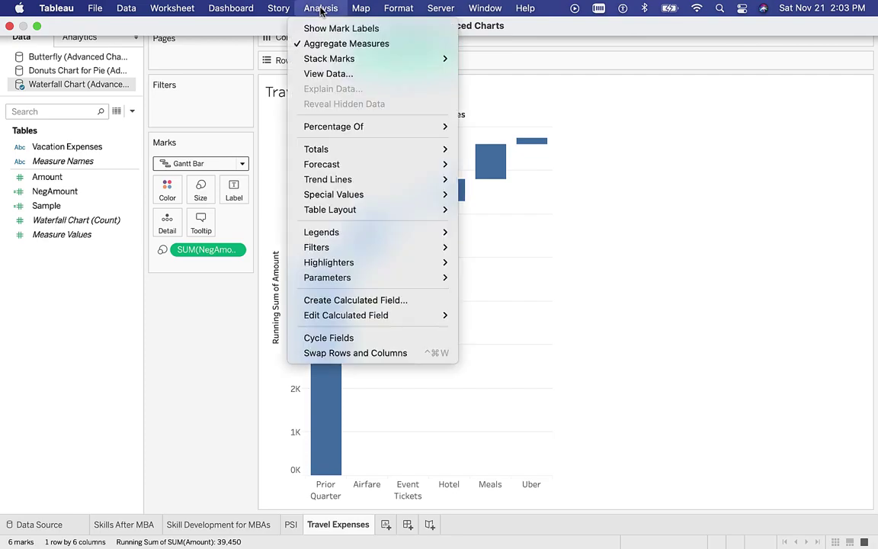
mouse_move(329, 149)
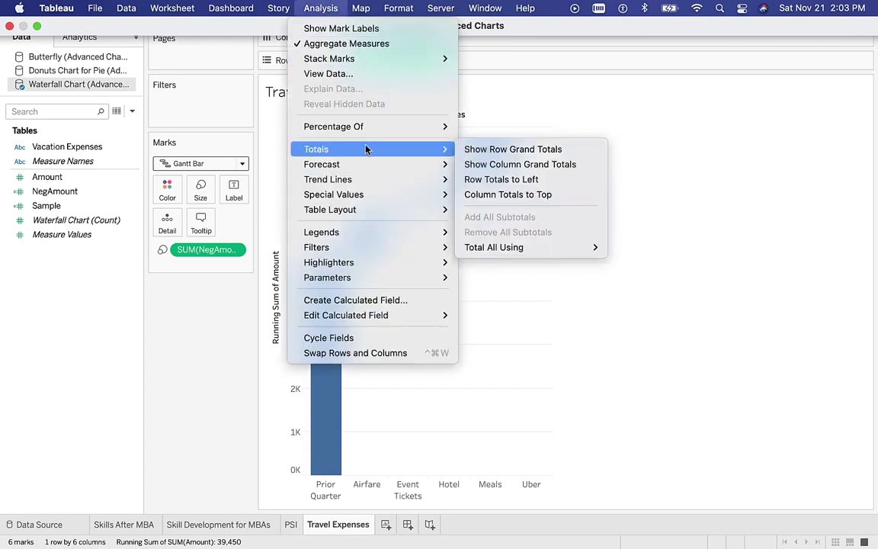
click(523, 157)
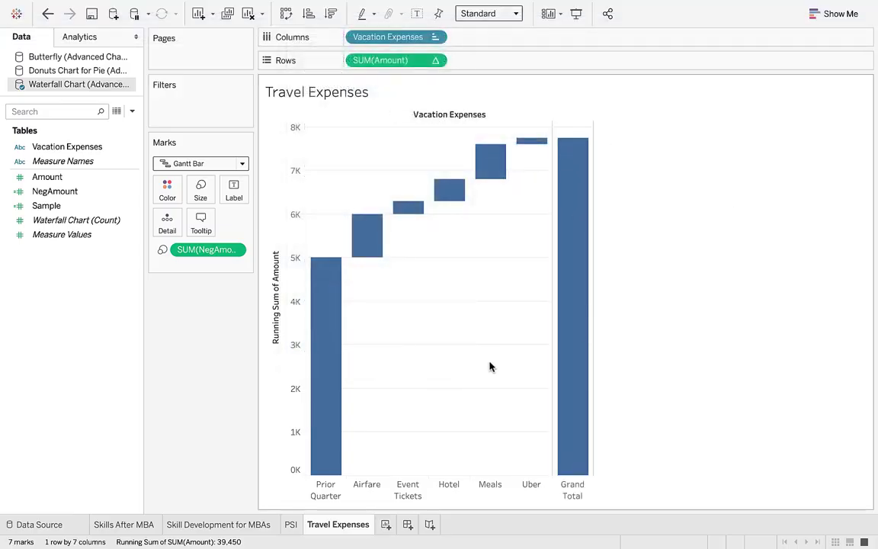
mouse_move(323, 310)
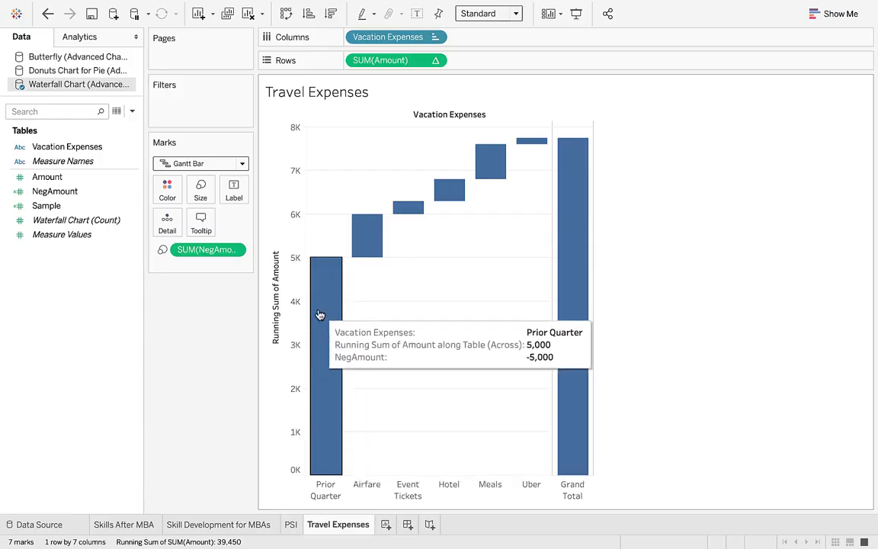
mouse_move(368, 250)
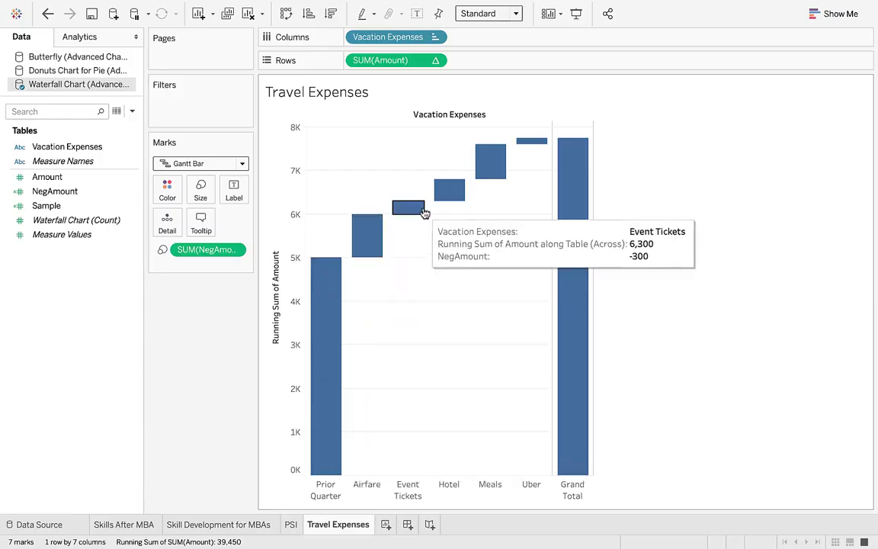
mouse_move(472, 180)
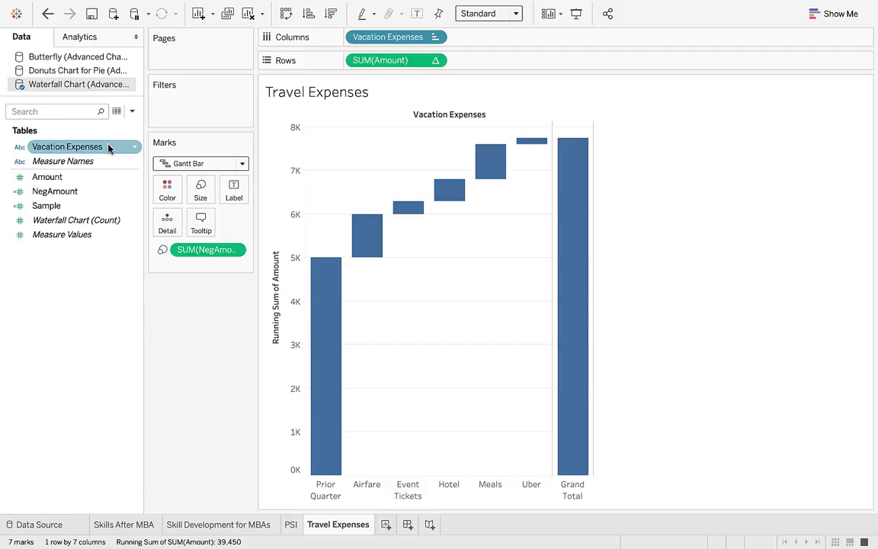
- Put Vacation Expenses on the Color card so each bar has its category colour
drag(108, 148, 172, 189)
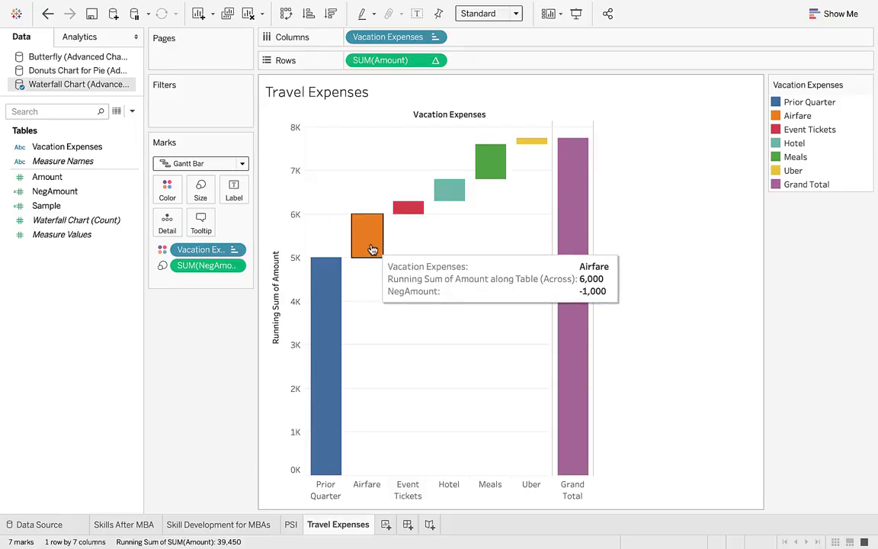
mouse_move(501, 177)
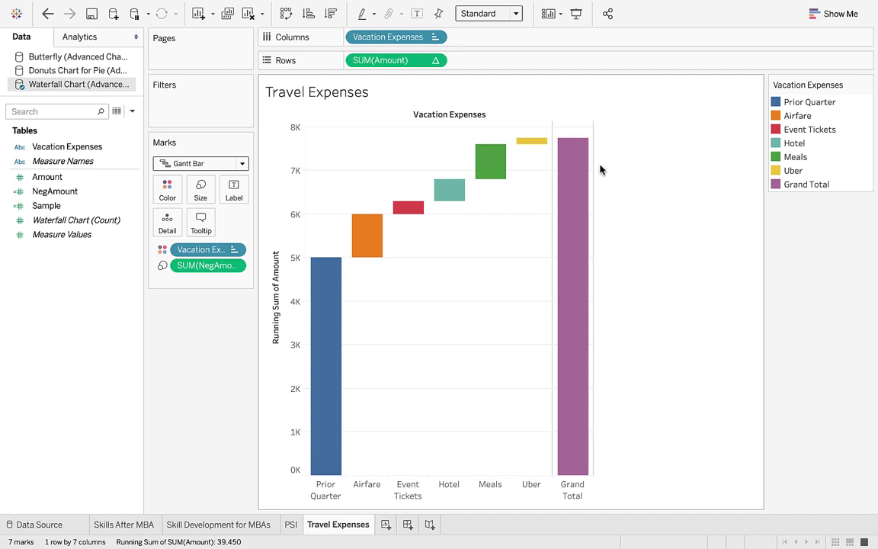
mouse_move(567, 174)
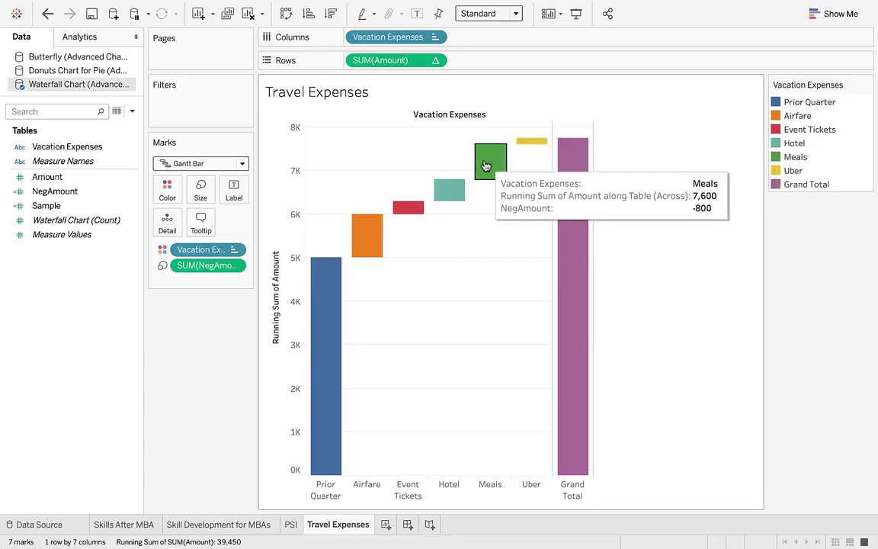
mouse_move(364, 237)
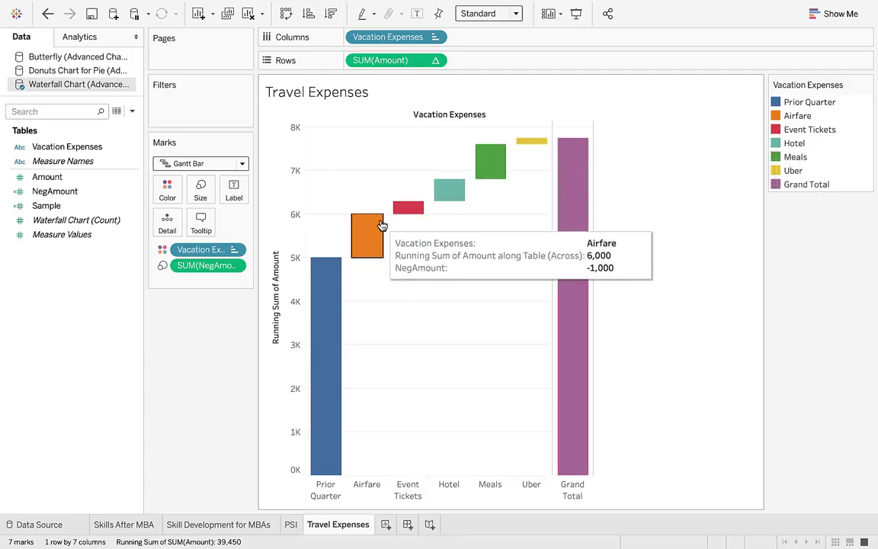